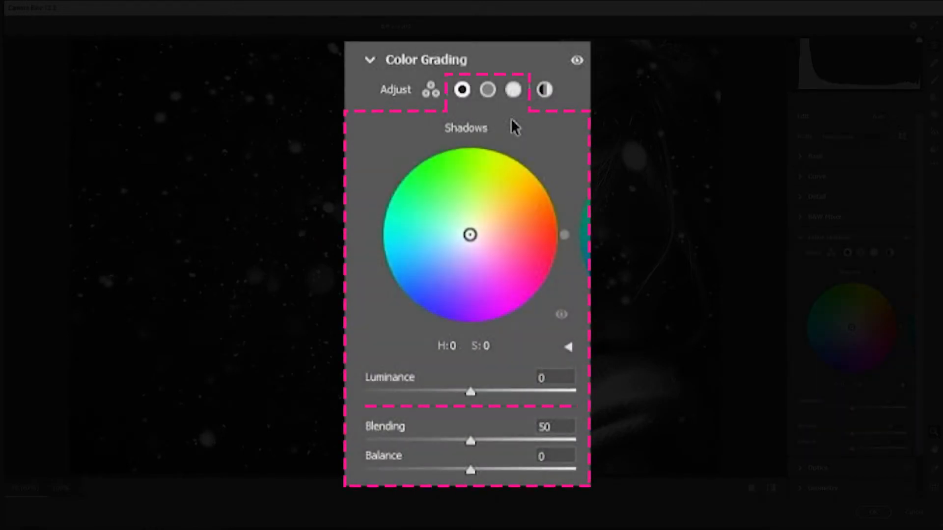
Step: Examine the Color Grading views for shadows, midtones, highlights and 3-Way, including the expanded hue and saturation sliders
{"action": "left_click", "coordinate": [513, 89]}
{"action": "left_click", "coordinate": [487, 89]}
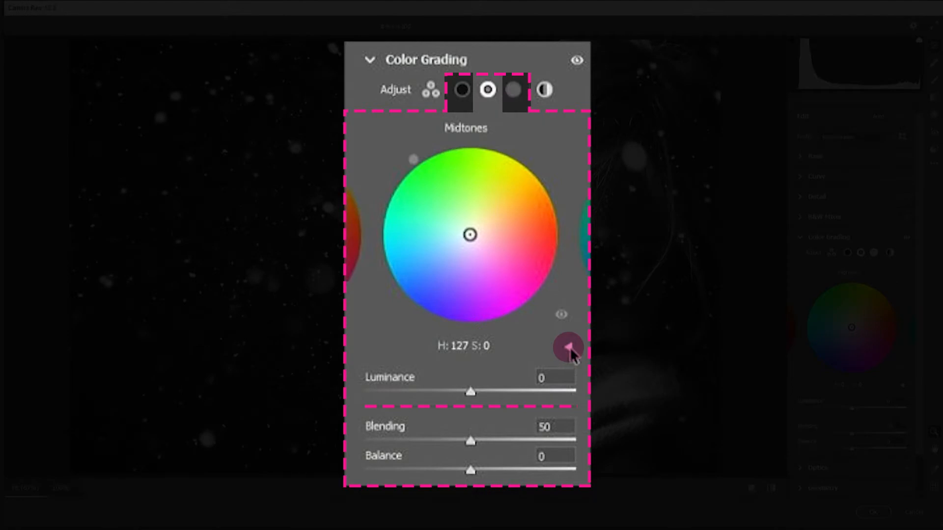
{"action": "left_click", "coordinate": [568, 346]}
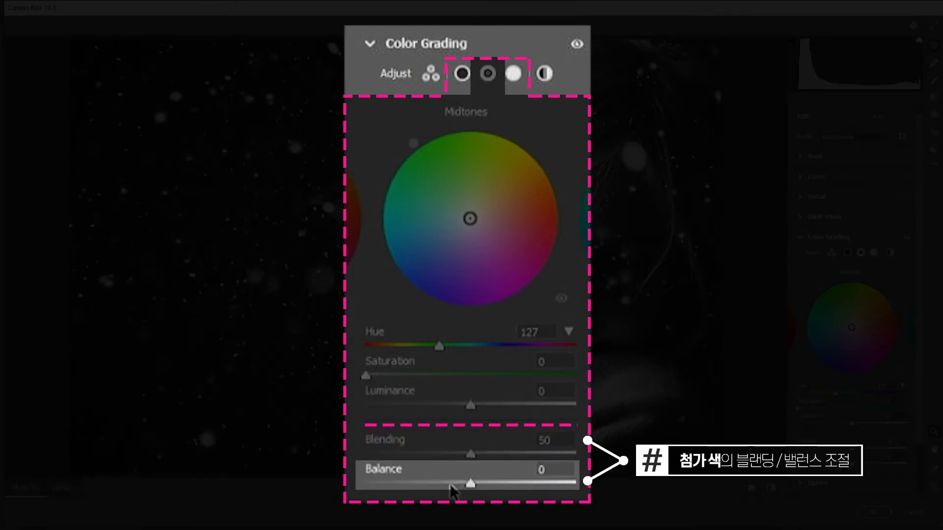
{"action": "left_click", "coordinate": [432, 76]}
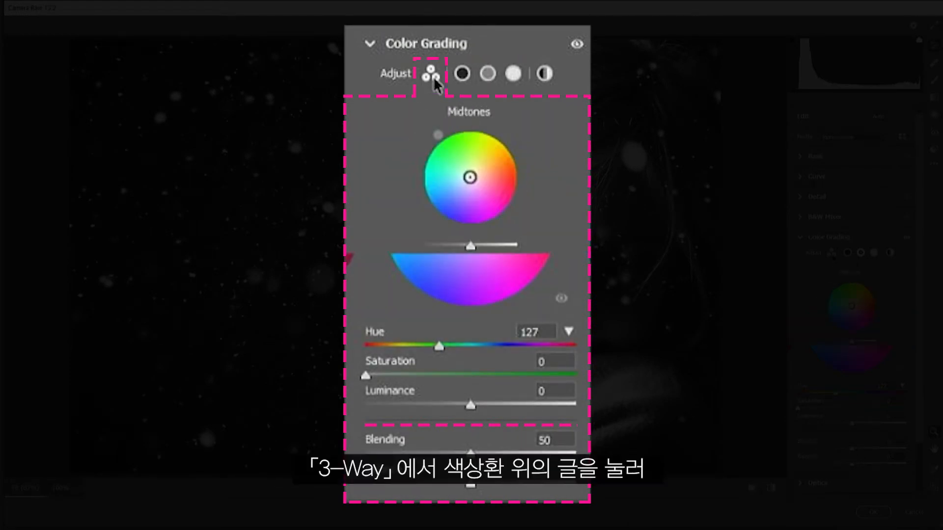
{"action": "left_click", "coordinate": [467, 118]}
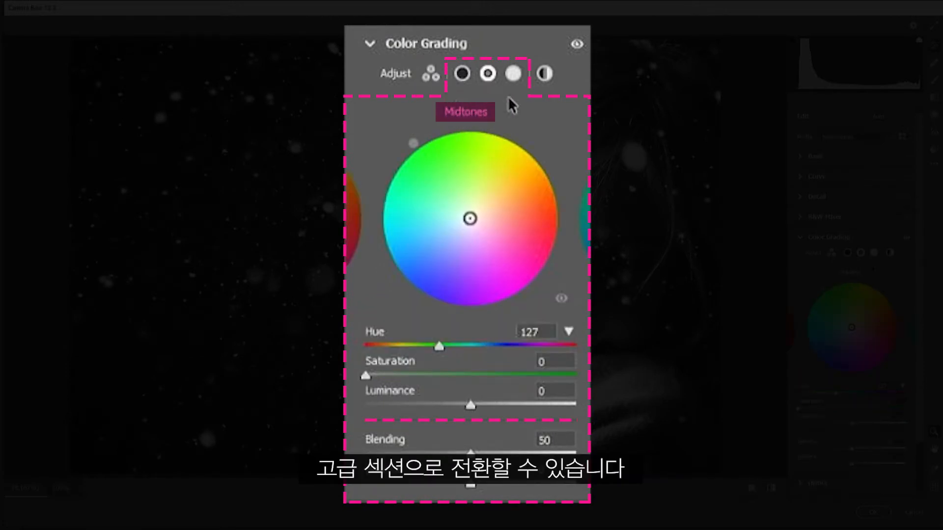
{"action": "left_click", "coordinate": [431, 75]}
{"action": "left_click", "coordinate": [417, 278]}
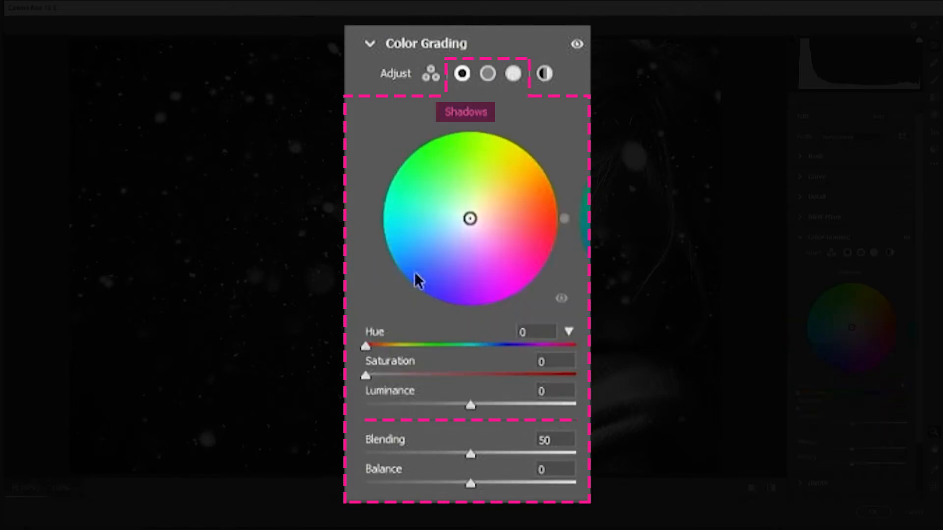
{"action": "left_click", "coordinate": [431, 74]}
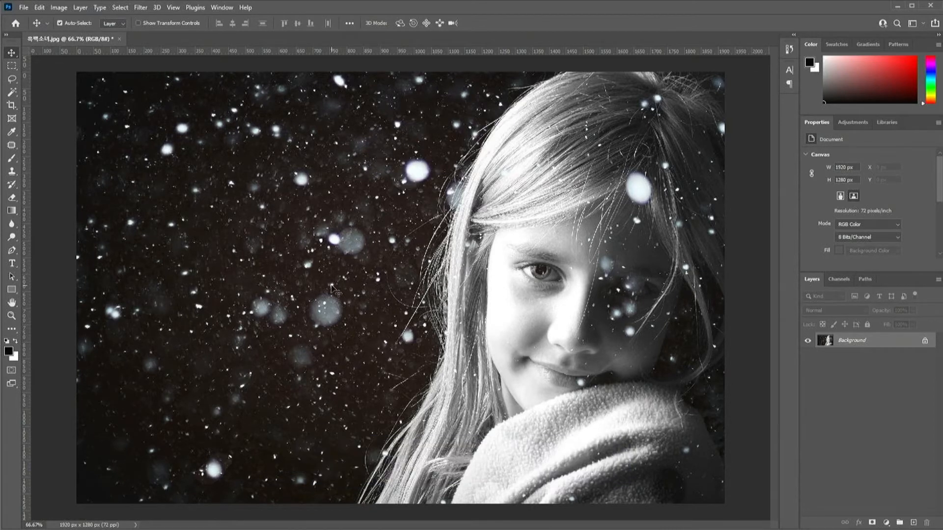
Step: Remove all colour from the portrait with a Hue/Saturation adjustment, setting Saturation to -100
{"action": "key", "text": "ctrl+u"}
{"action": "left_click_drag", "start_coordinate": [369, 274], "coordinate": [296, 272]}
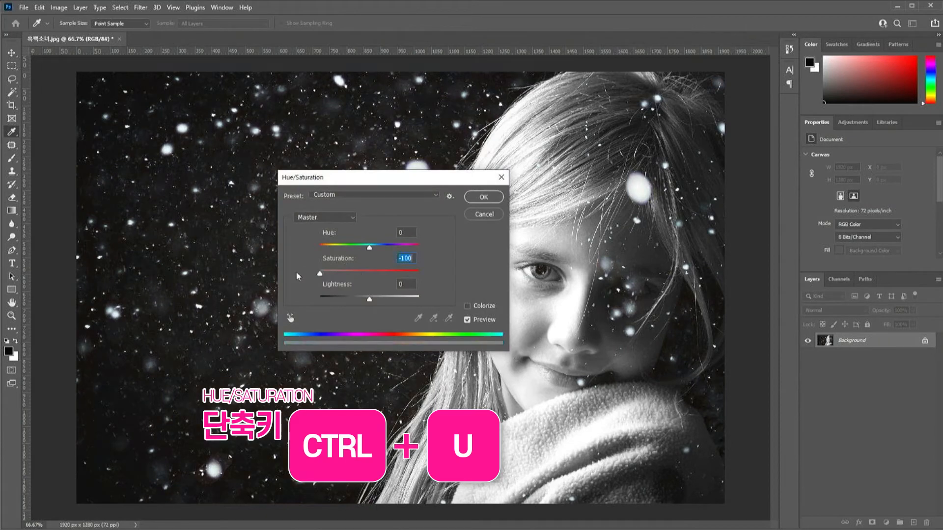
{"action": "left_click", "coordinate": [476, 199]}
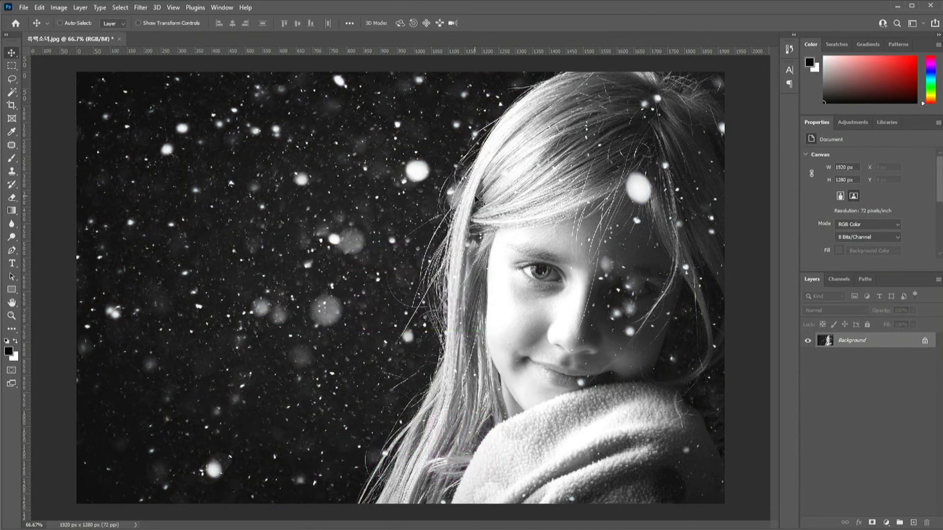
Step: Open the portrait in the Camera Raw Filter and tint its highlights red with hue 359 and saturation 100
{"action": "left_click", "coordinate": [145, 7]}
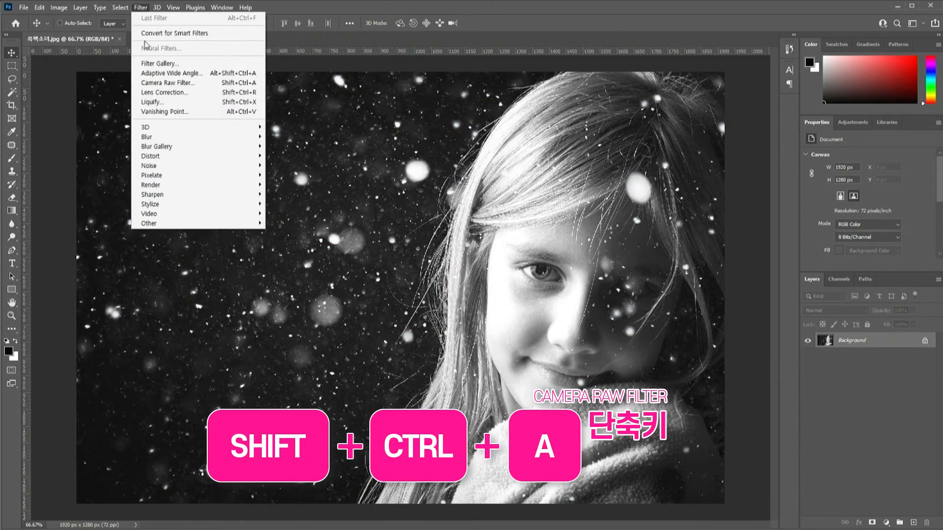
{"action": "left_click", "coordinate": [153, 83]}
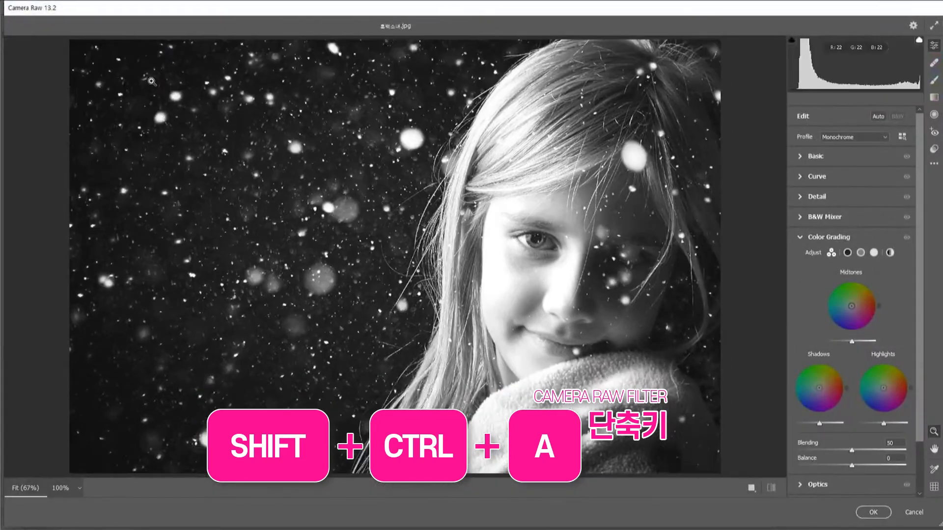
{"action": "left_click", "coordinate": [873, 253]}
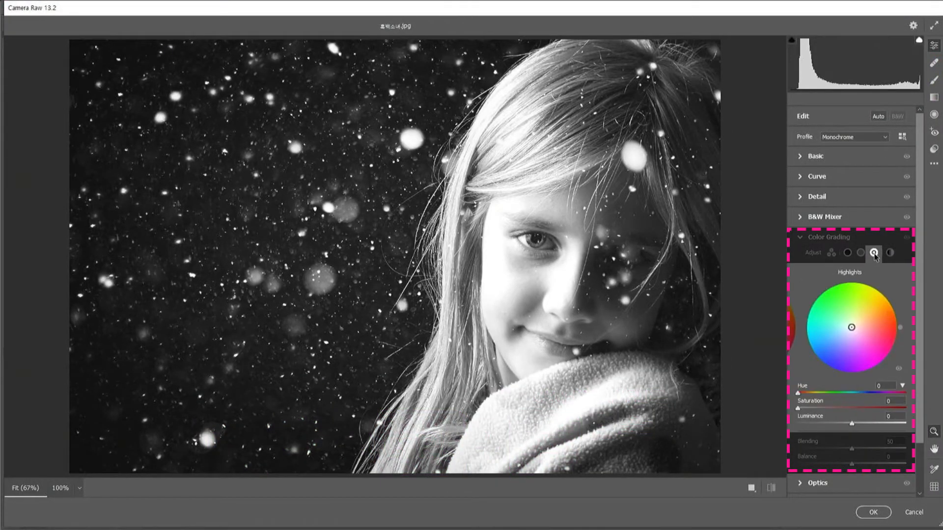
{"action": "left_click", "coordinate": [892, 328]}
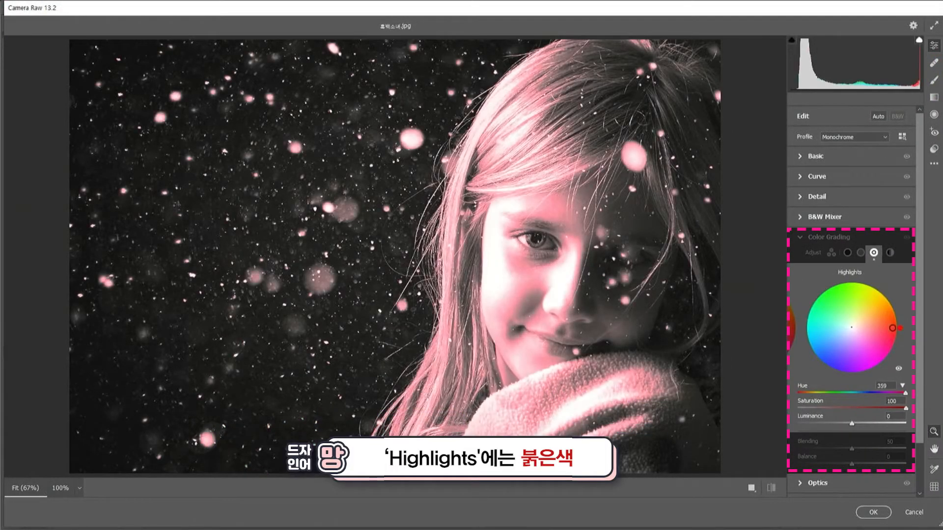
Step: Tint the portrait's shadows blue and its midtones green at hue 120 and saturation 100 with lowered midtone luminance
{"action": "left_click", "coordinate": [847, 252]}
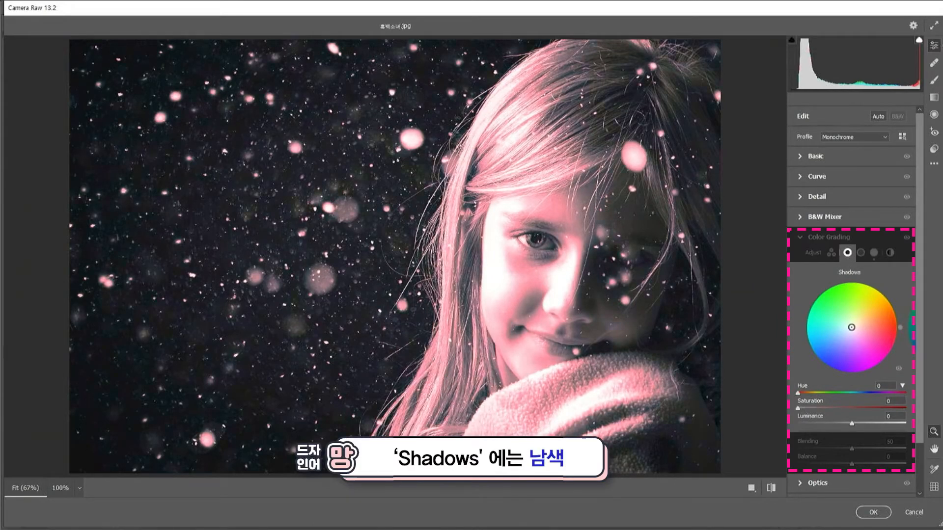
{"action": "left_click", "coordinate": [832, 349]}
{"action": "left_click", "coordinate": [860, 252]}
{"action": "left_click", "coordinate": [830, 293]}
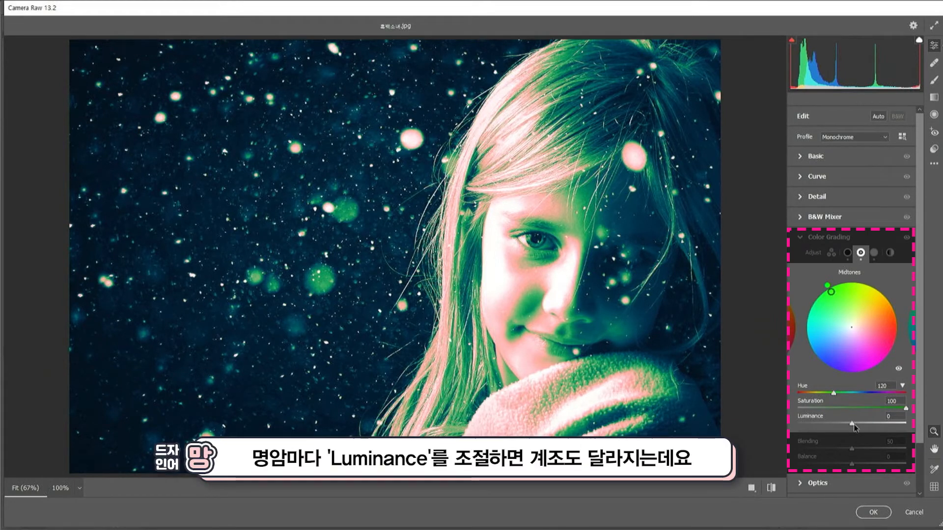
{"action": "left_click_drag", "start_coordinate": [852, 425], "coordinate": [785, 425]}
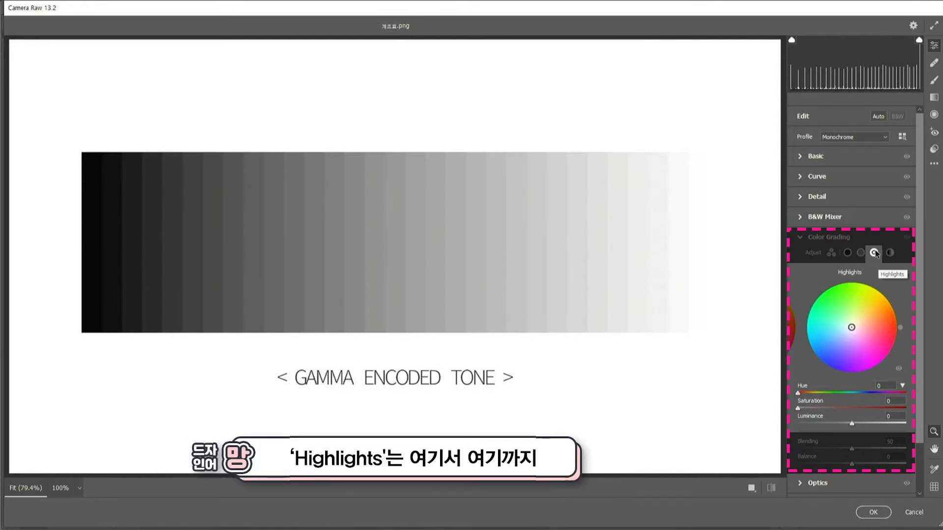
Step: Try a blue shadows tint (hue 228) and a green midtones tint (hue 120), both at saturation 100, on the tone chart, resetting each
{"action": "mouse_move", "coordinate": [850, 327]}
{"action": "left_mouse_down"}
{"action": "mouse_move", "coordinate": [892, 327]}
{"action": "mouse_move", "coordinate": [851, 327]}
{"action": "left_mouse_up"}
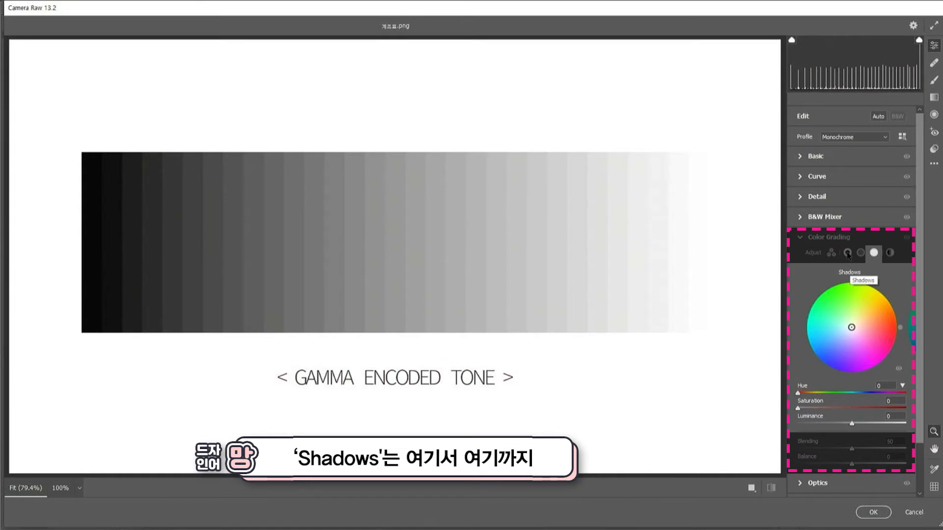
{"action": "left_click", "coordinate": [823, 358]}
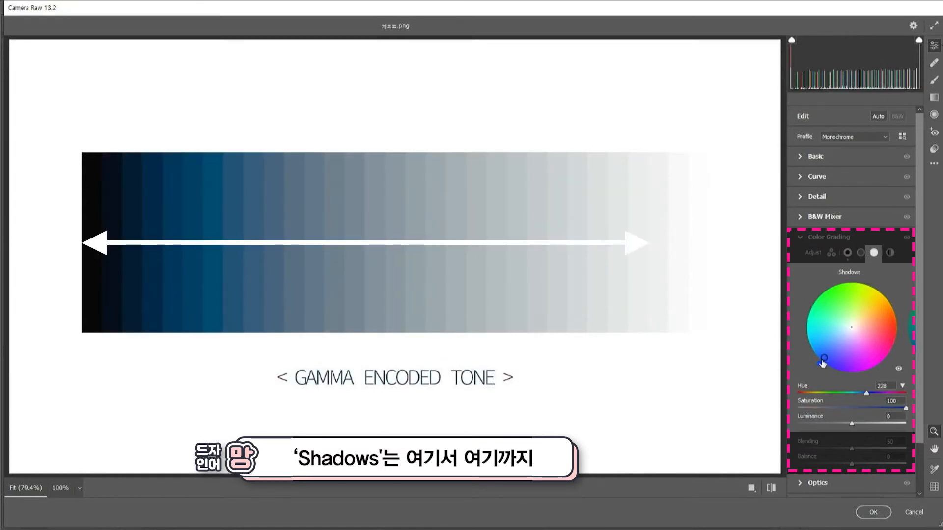
{"action": "double_click", "coordinate": [824, 361]}
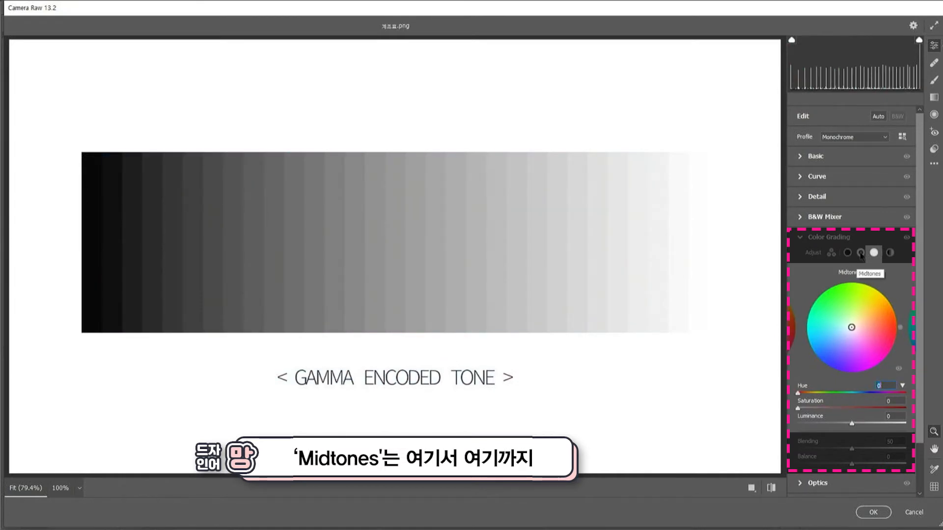
{"action": "left_click", "coordinate": [860, 252]}
{"action": "left_click", "coordinate": [829, 292]}
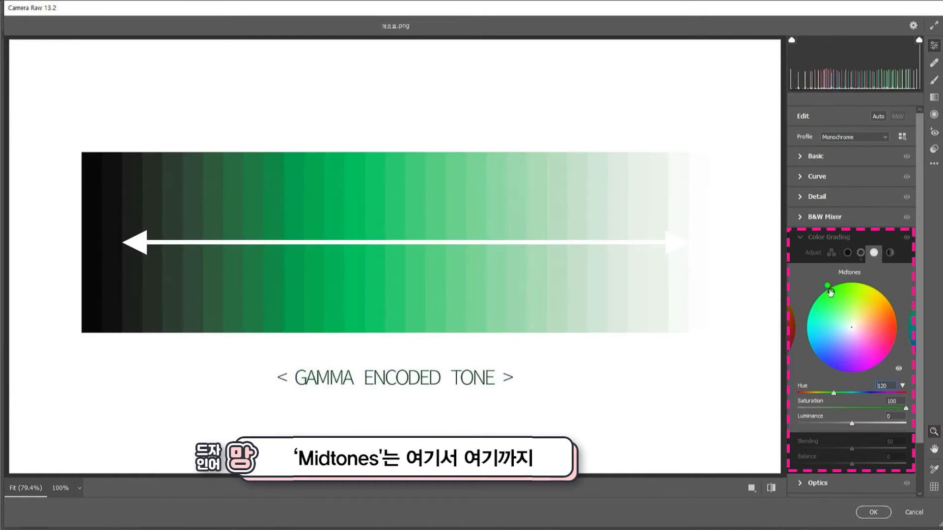
{"action": "double_click", "coordinate": [828, 289]}
Step: Tint the tone chart's highlights red (hue 1, saturation 100), midtones green (hue 121, saturation 100) and shadows blue
{"action": "left_click", "coordinate": [874, 252]}
{"action": "left_click", "coordinate": [892, 326]}
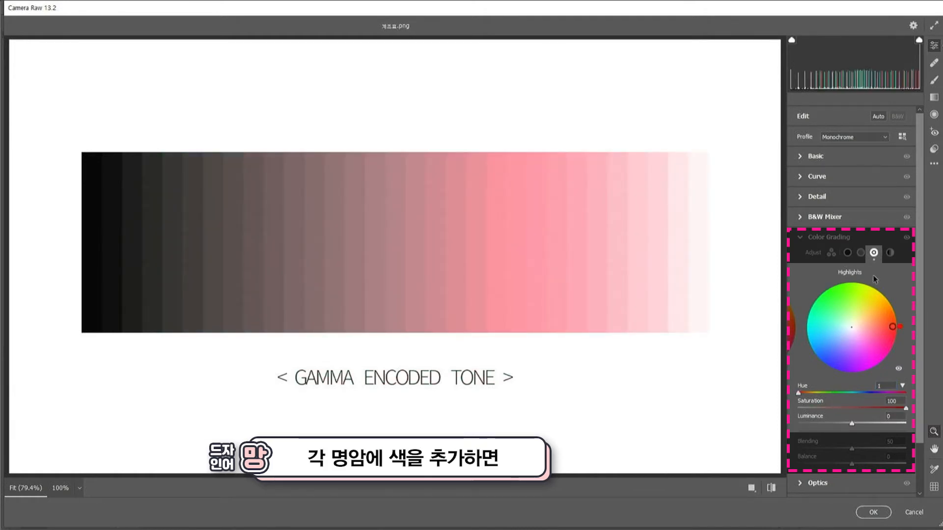
{"action": "left_click", "coordinate": [860, 252]}
{"action": "left_click", "coordinate": [832, 295]}
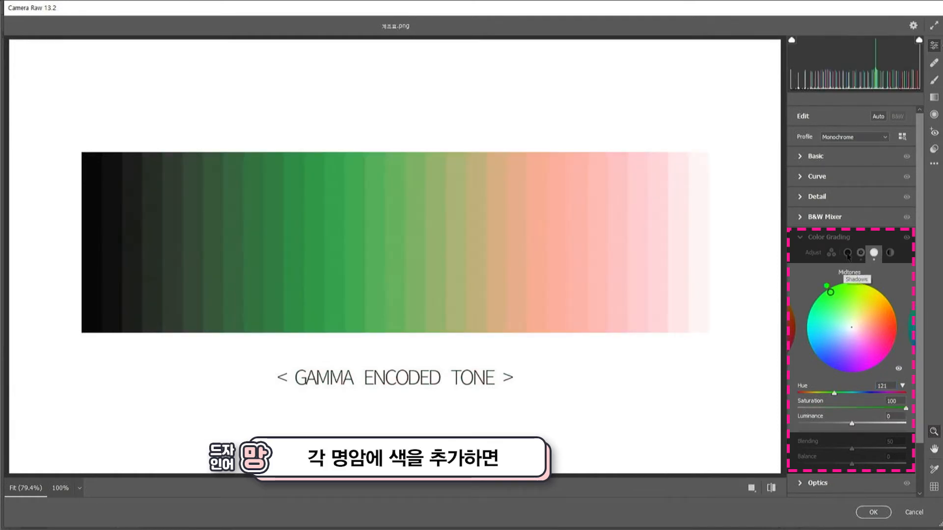
{"action": "left_click", "coordinate": [846, 253]}
{"action": "left_click", "coordinate": [821, 359]}
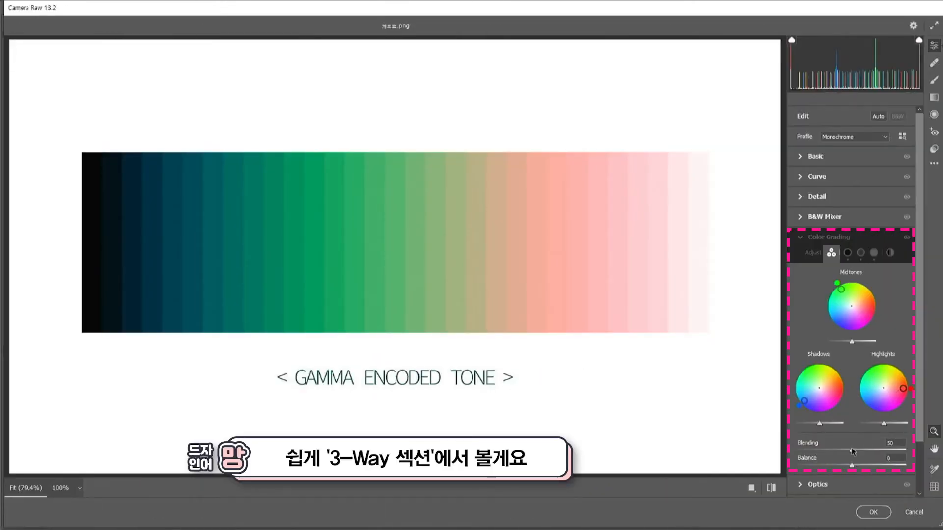
Step: Try the tone chart's colour Blending at 0 and at 100, and return it to 50
{"action": "left_click_drag", "start_coordinate": [851, 447], "coordinate": [798, 449]}
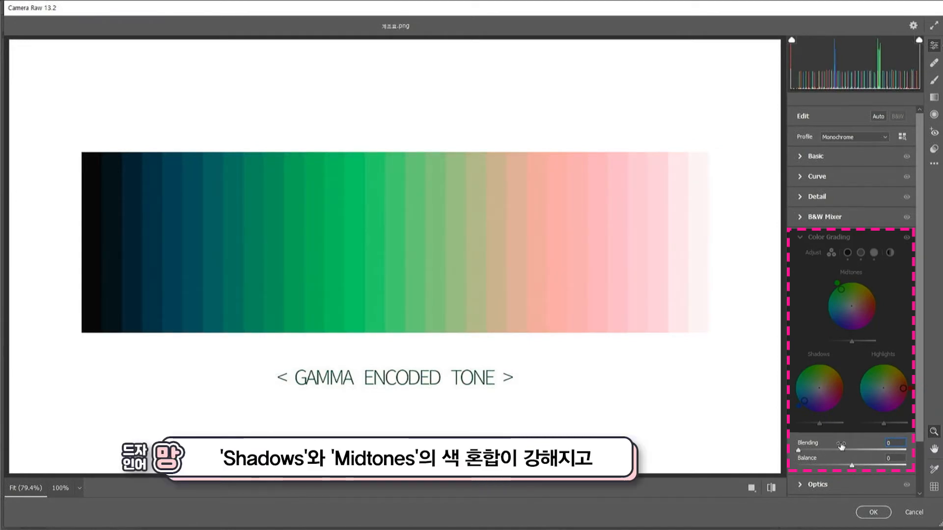
{"action": "type", "text": "5"}
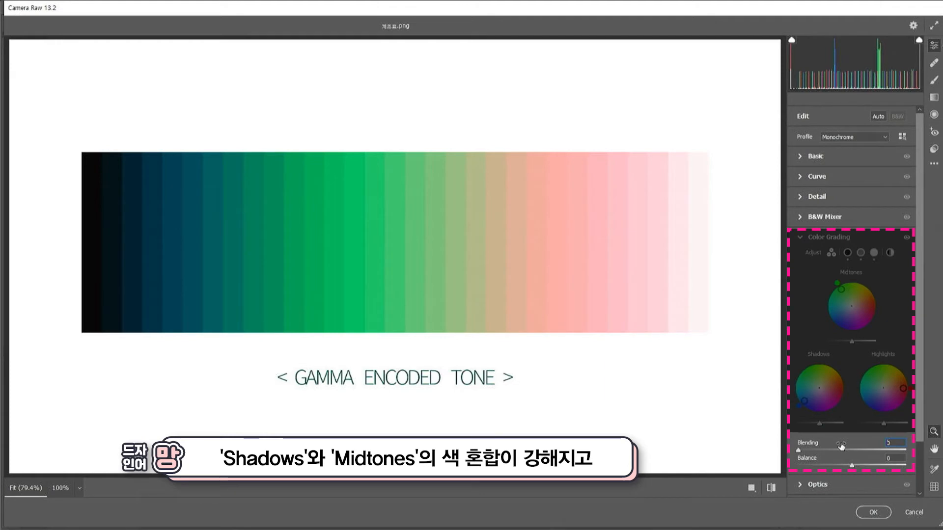
{"action": "left_click_drag", "start_coordinate": [840, 448], "coordinate": [906, 448]}
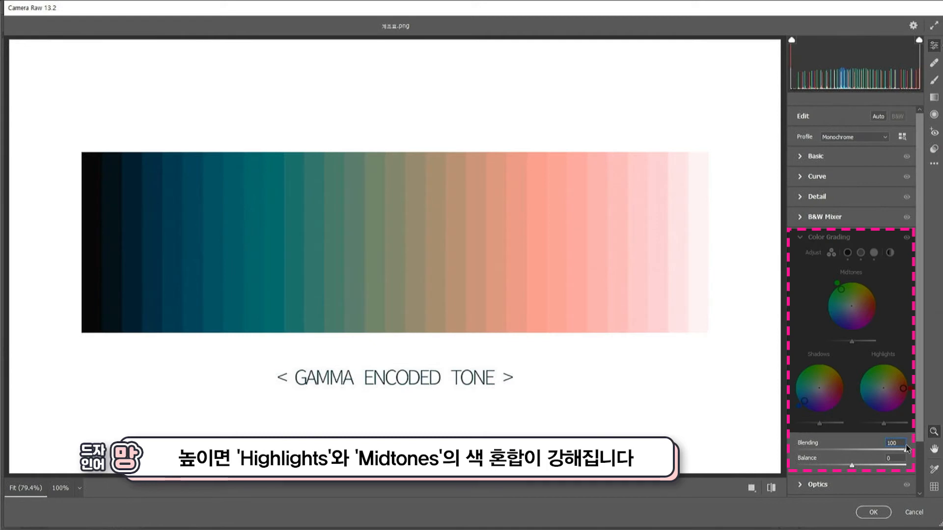
{"action": "left_click_drag", "start_coordinate": [908, 448], "coordinate": [851, 449]}
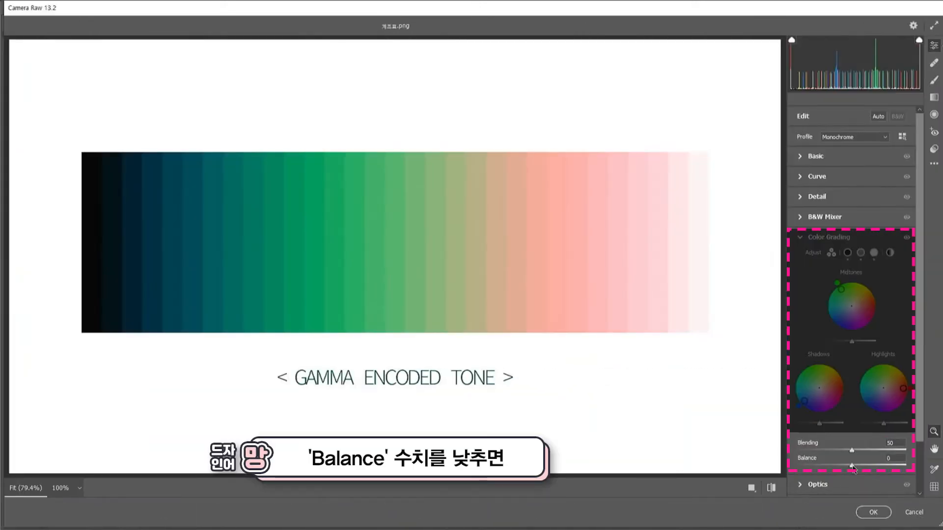
Step: Compare the tone chart's colour Balance at -100 and at its maximum setting
{"action": "left_click_drag", "start_coordinate": [852, 466], "coordinate": [792, 460]}
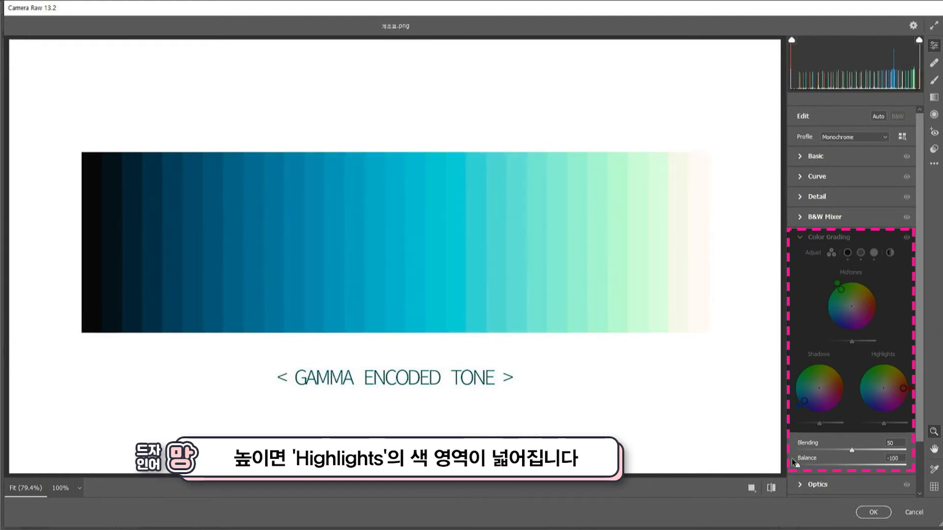
{"action": "left_click_drag", "start_coordinate": [792, 462], "coordinate": [935, 464]}
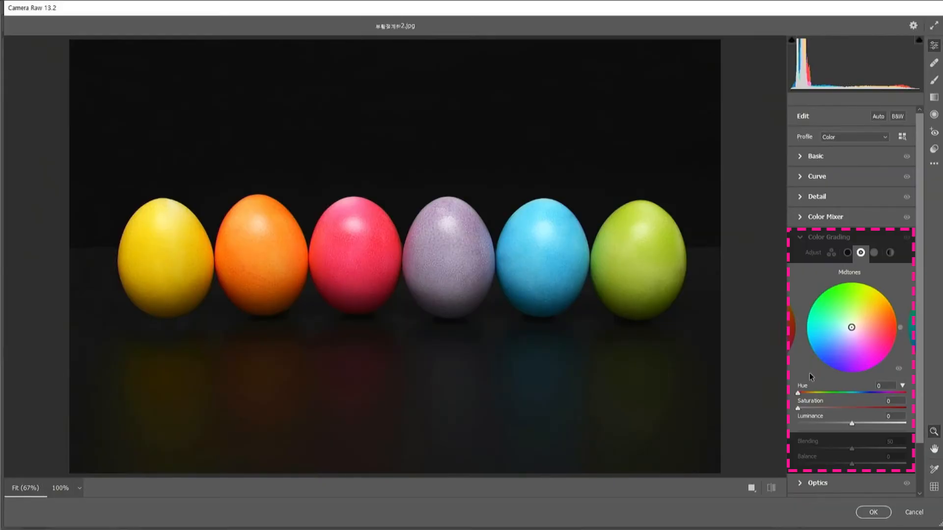
Step: Try a red highlights tint at hue 0 and saturation 100 on the yellow egg, and reset the saturation
{"action": "left_click", "coordinate": [874, 252]}
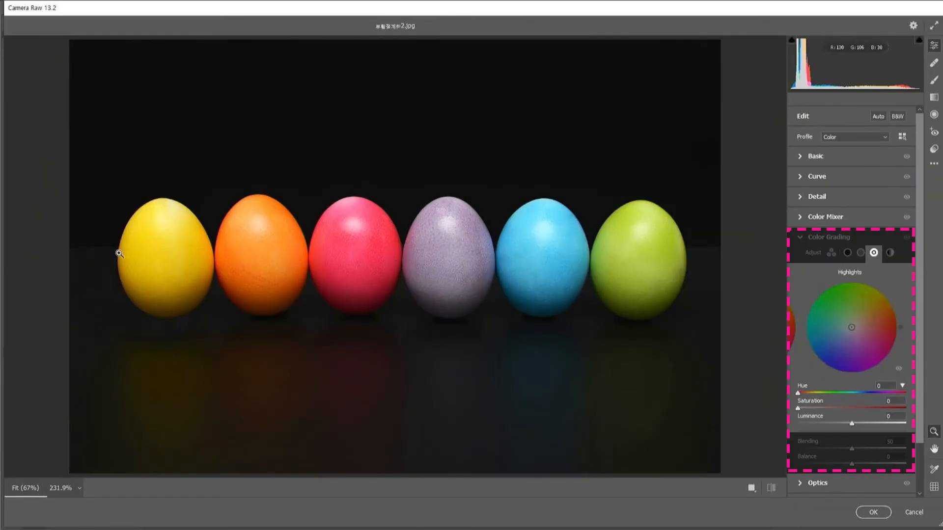
{"action": "left_click_drag", "start_coordinate": [103, 264], "coordinate": [412, 233]}
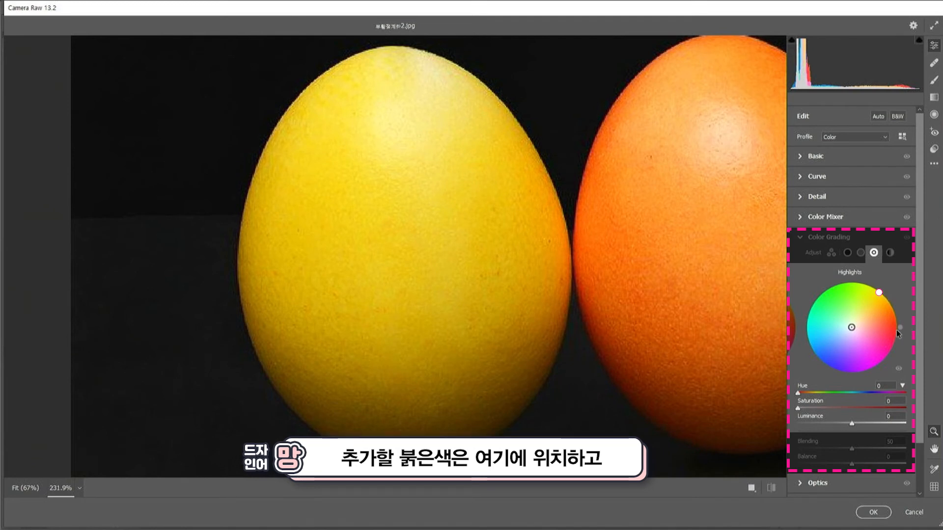
{"action": "left_click_drag", "start_coordinate": [797, 408], "coordinate": [906, 408]}
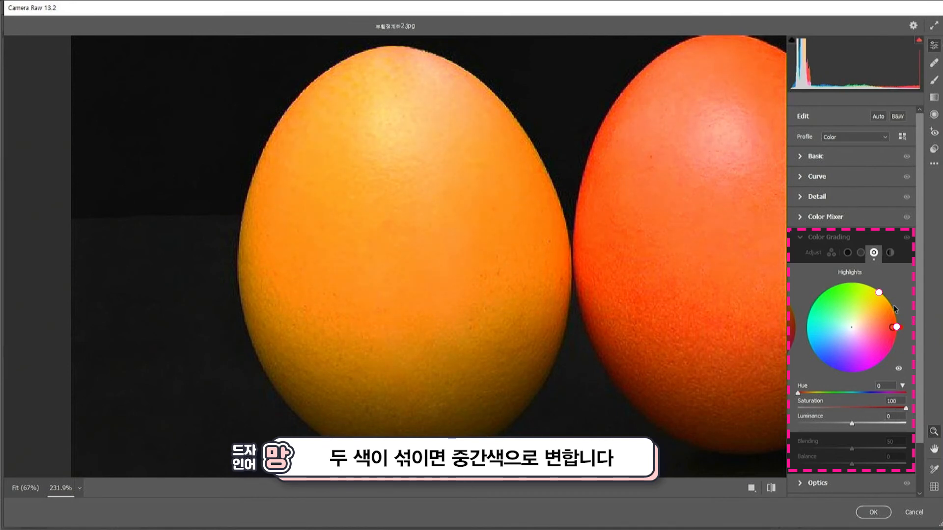
{"action": "double_click", "coordinate": [906, 408]}
Step: Try the red highlights tint on the orange and pink eggs, resetting the saturation
{"action": "left_click_drag", "start_coordinate": [726, 263], "coordinate": [402, 267]}
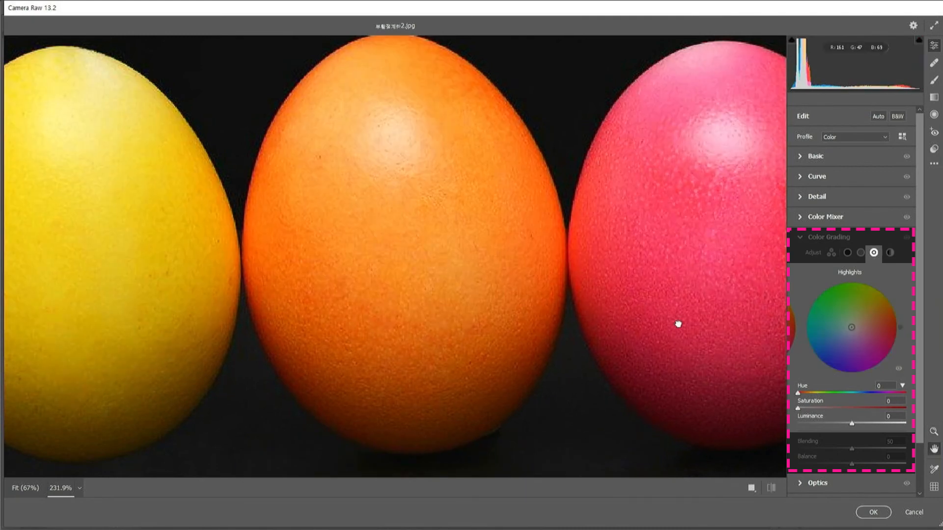
{"action": "left_click_drag", "start_coordinate": [678, 324], "coordinate": [347, 309]}
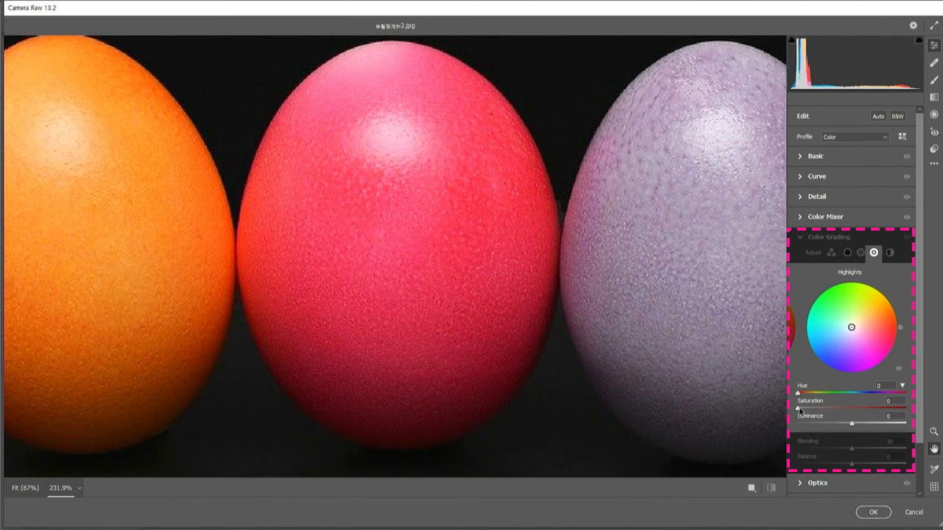
{"action": "left_click", "coordinate": [892, 327]}
{"action": "double_click", "coordinate": [906, 409]}
Step: Try the red highlights tint at hue 0 on the purple, blue and green eggs, resetting the saturation after each
{"action": "left_click_drag", "start_coordinate": [730, 305], "coordinate": [432, 290]}
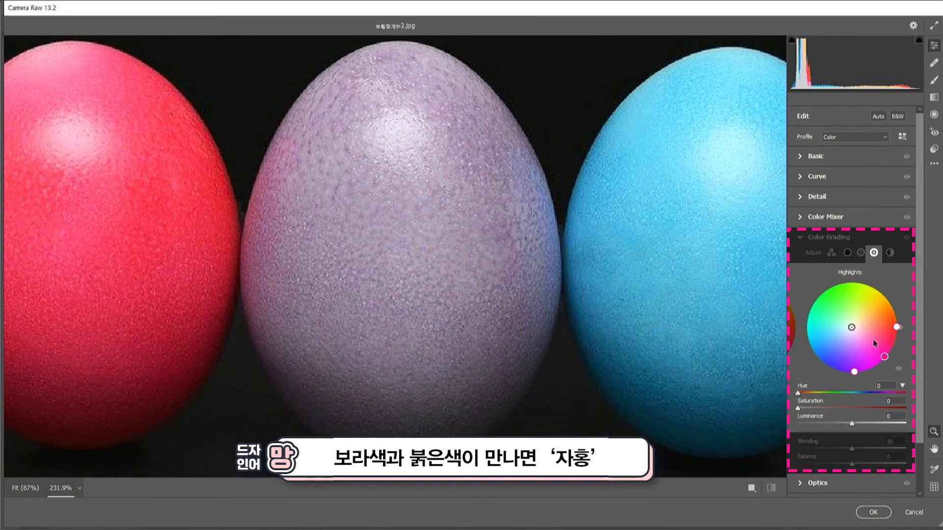
{"action": "double_click", "coordinate": [906, 409]}
{"action": "left_click_drag", "start_coordinate": [692, 310], "coordinate": [351, 269]}
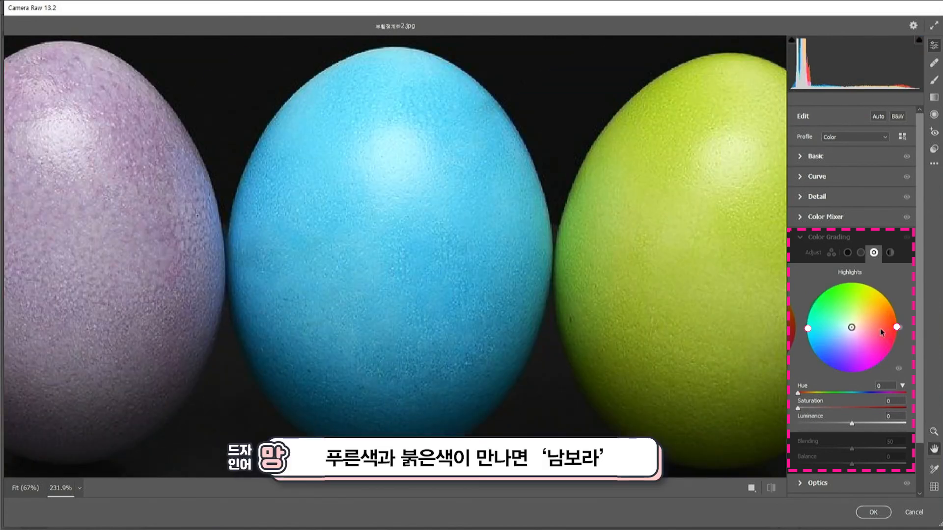
{"action": "left_click_drag", "start_coordinate": [797, 408], "coordinate": [908, 411]}
{"action": "double_click", "coordinate": [907, 411]}
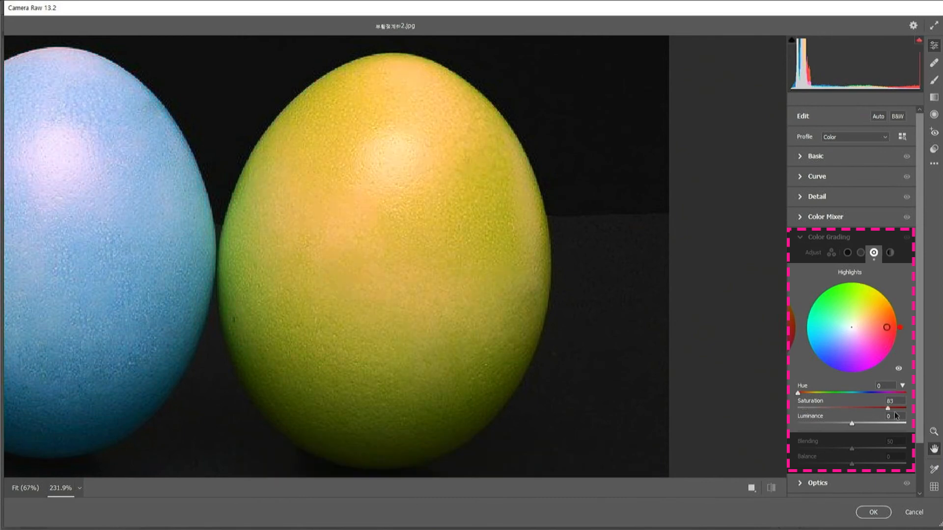
{"action": "double_click", "coordinate": [905, 411]}
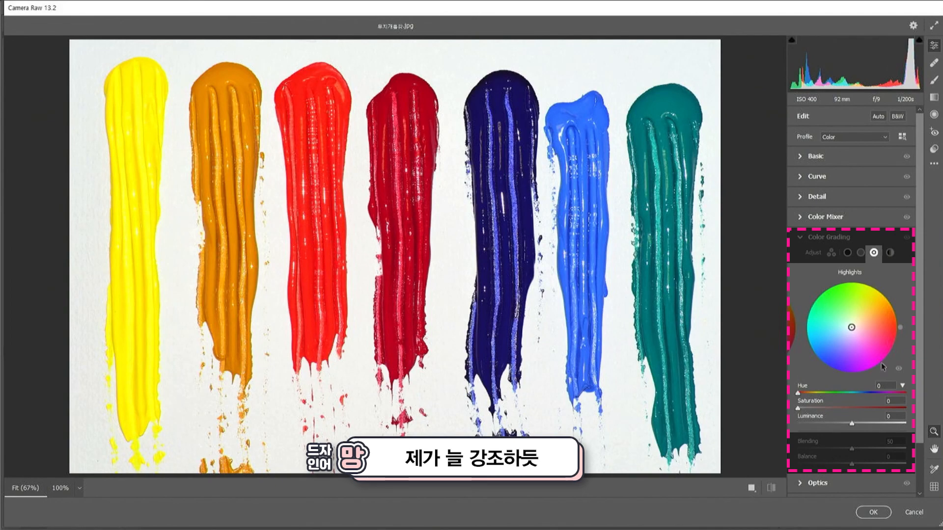
Step: Try a red tint at hue 0 on the paint strokes' highlights, midtones and shadows in turn, lowering the saturation again after each
{"action": "left_click_drag", "start_coordinate": [797, 408], "coordinate": [842, 408]}
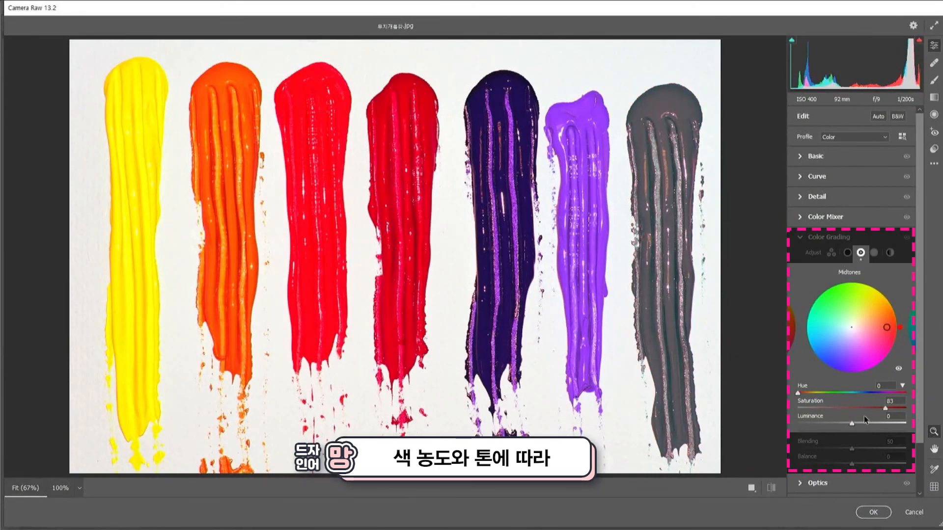
{"action": "left_click_drag", "start_coordinate": [864, 408], "coordinate": [798, 411]}
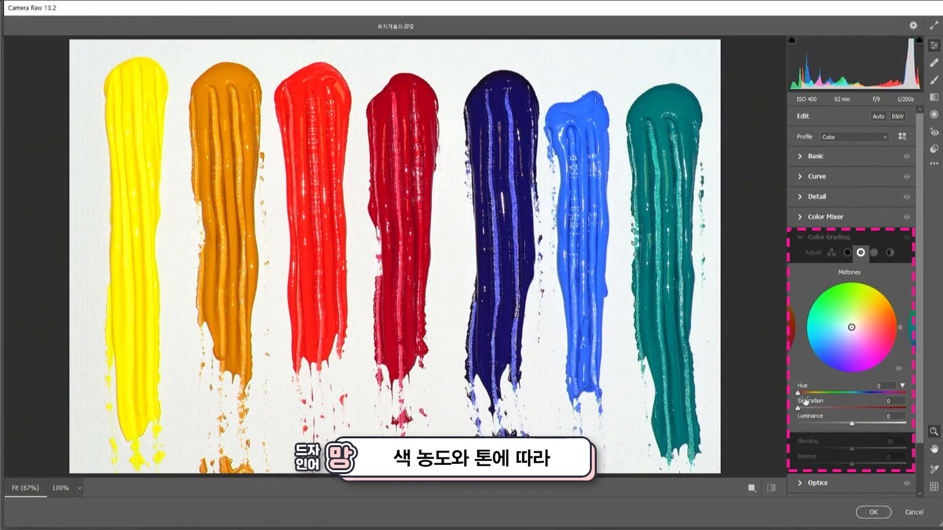
{"action": "left_click", "coordinate": [847, 252]}
{"action": "mouse_move", "coordinate": [798, 408]}
{"action": "left_mouse_down"}
{"action": "mouse_move", "coordinate": [821, 409]}
{"action": "mouse_move", "coordinate": [807, 410]}
{"action": "left_mouse_up"}
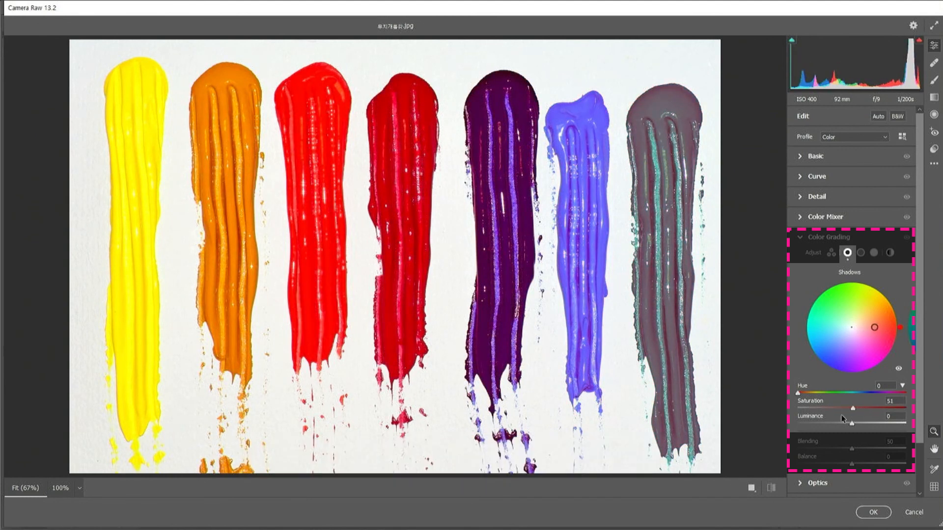
{"action": "mouse_move", "coordinate": [807, 409]}
{"action": "left_mouse_down"}
{"action": "mouse_move", "coordinate": [881, 409]}
{"action": "mouse_move", "coordinate": [798, 410]}
{"action": "left_mouse_up"}
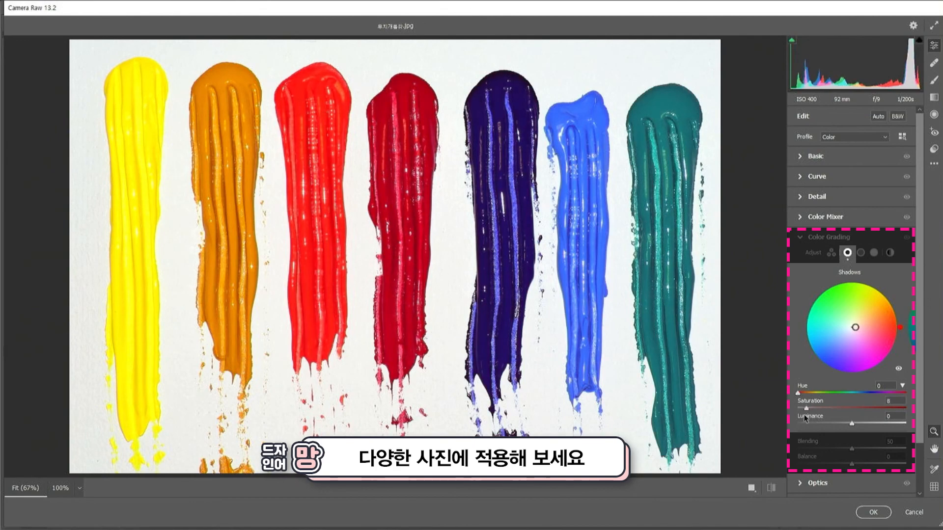